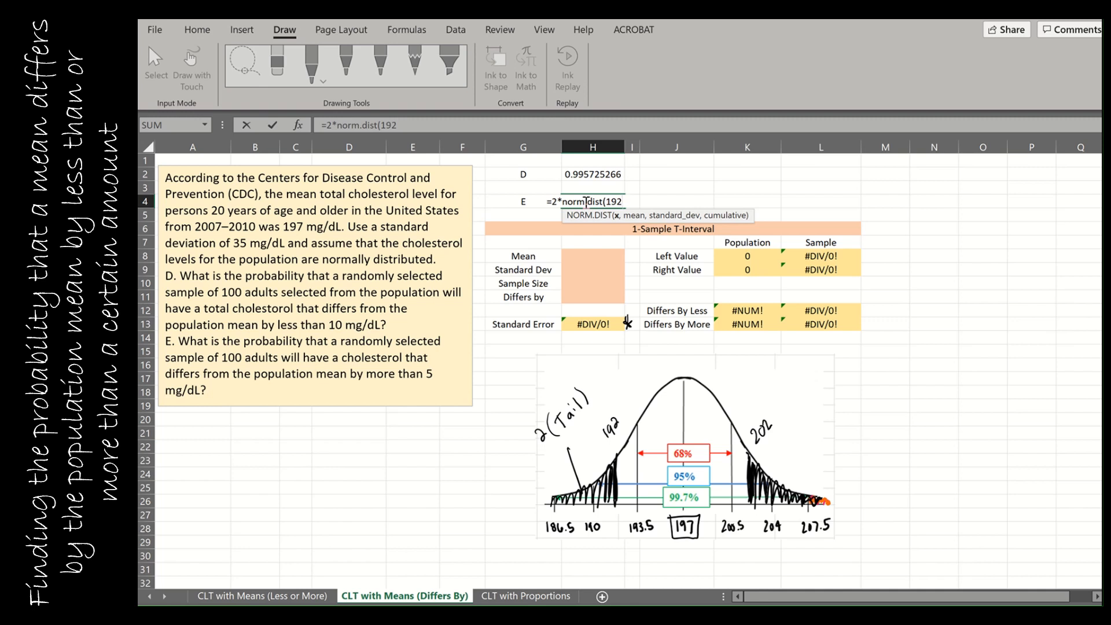
- Complete the part E formula in H4 as =2*norm.dist(192,197,35/sqrt(100),1)
type(",197,35/sqrt(100)")
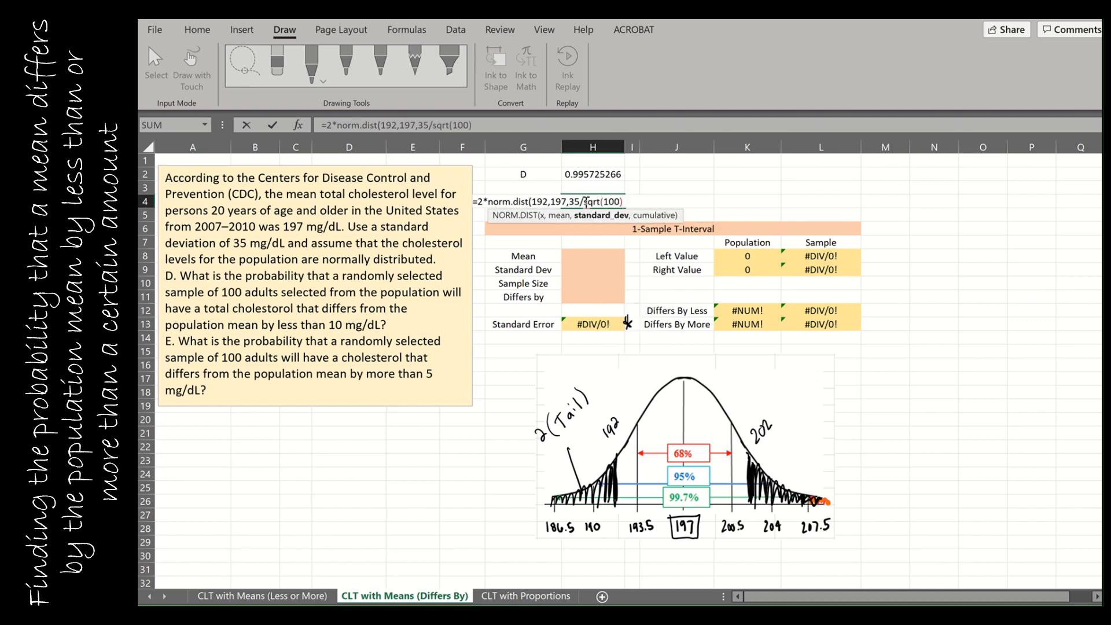
type(",1)")
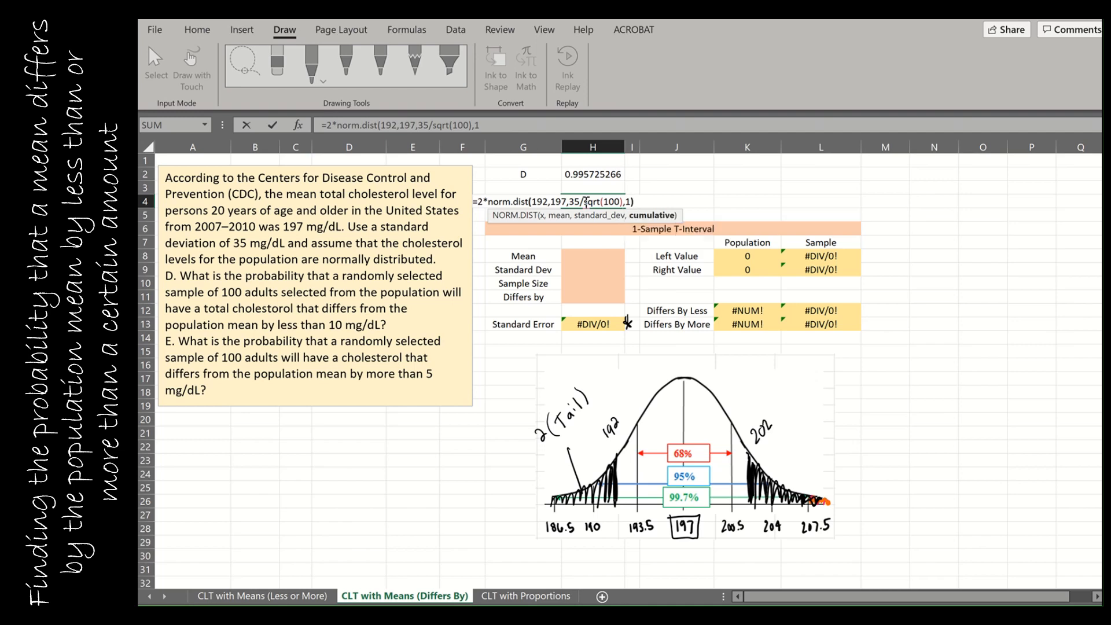
key("Return")
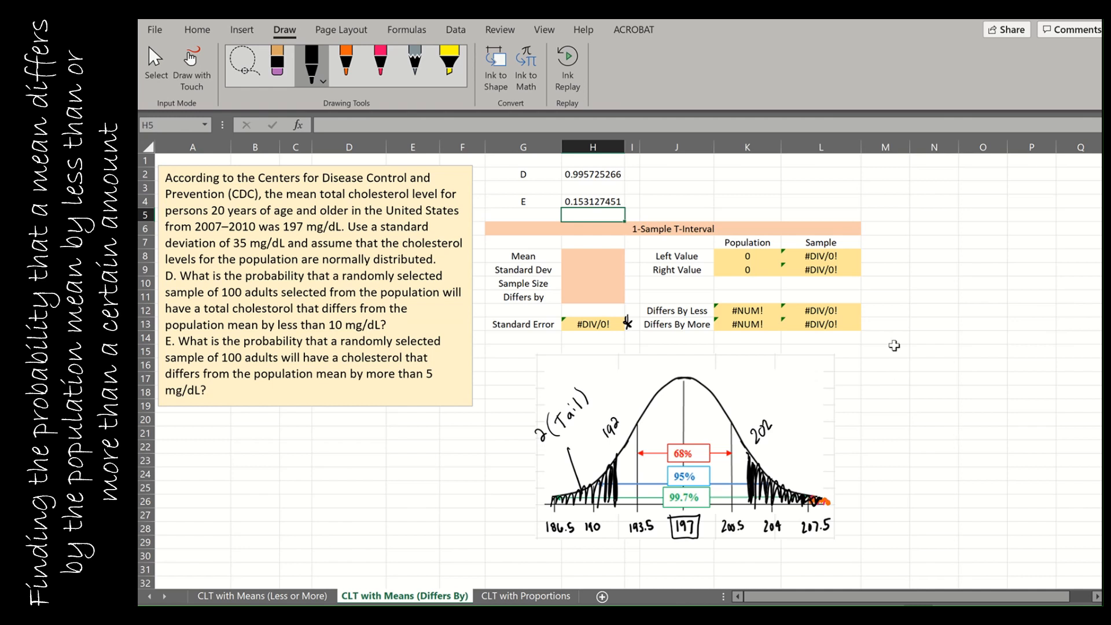
- Fill in the 1-Sample T-Interval inputs: mean 197, standard deviation 35, sample size 100 and differs by 10
left_click(591, 284)
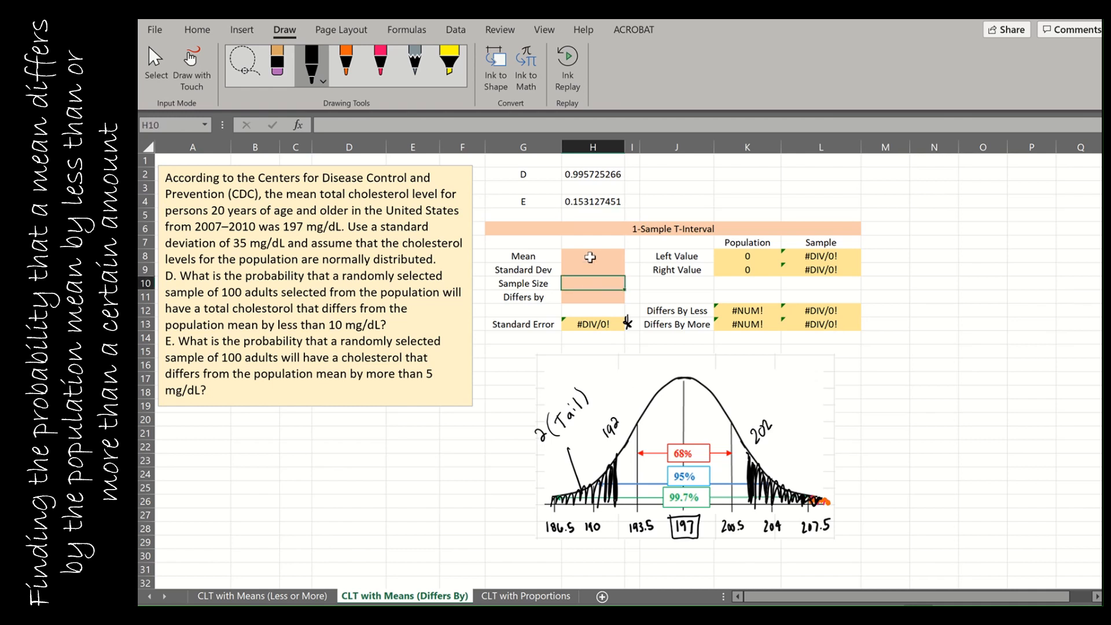
left_click(590, 257)
key("Down")
key("Down")
key("Down")
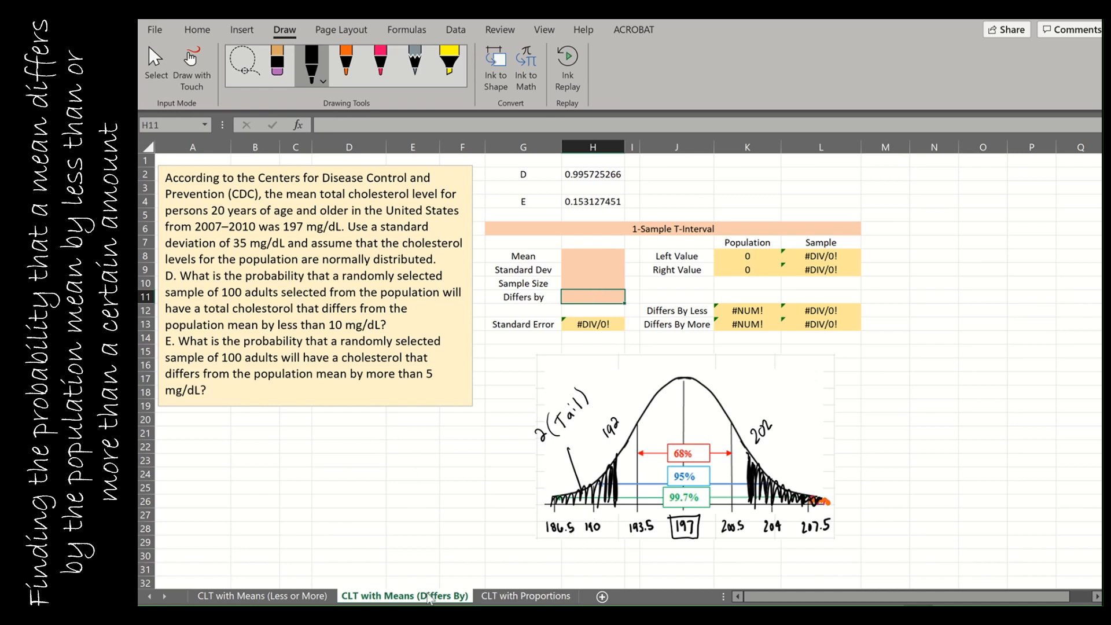
left_click(592, 259)
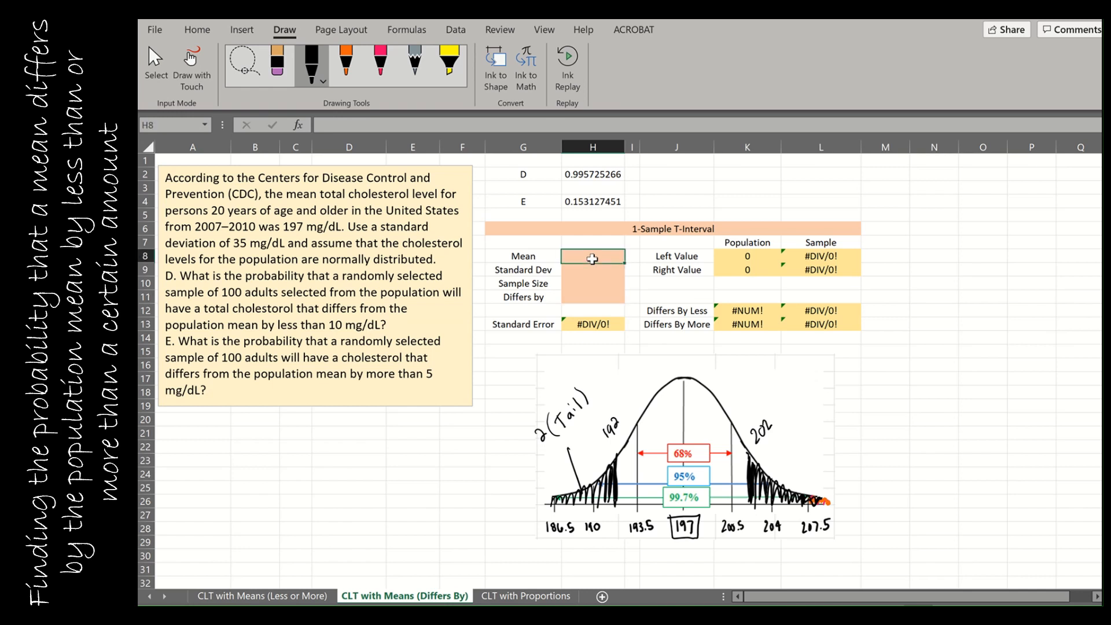
type("197")
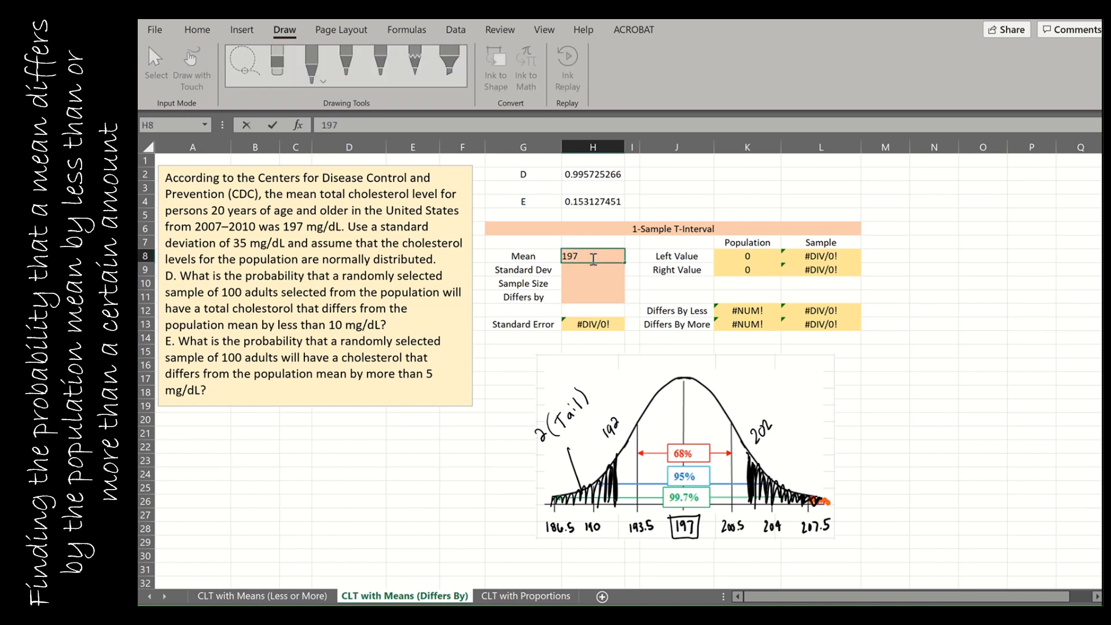
key("Return")
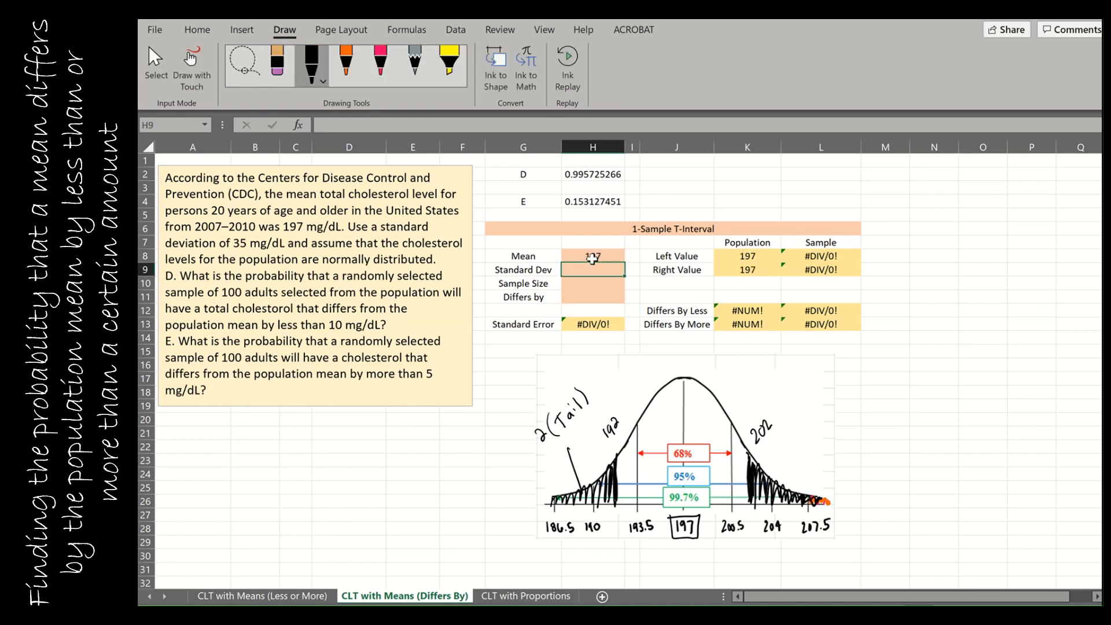
type("35")
key("Return")
type("100")
key("Return")
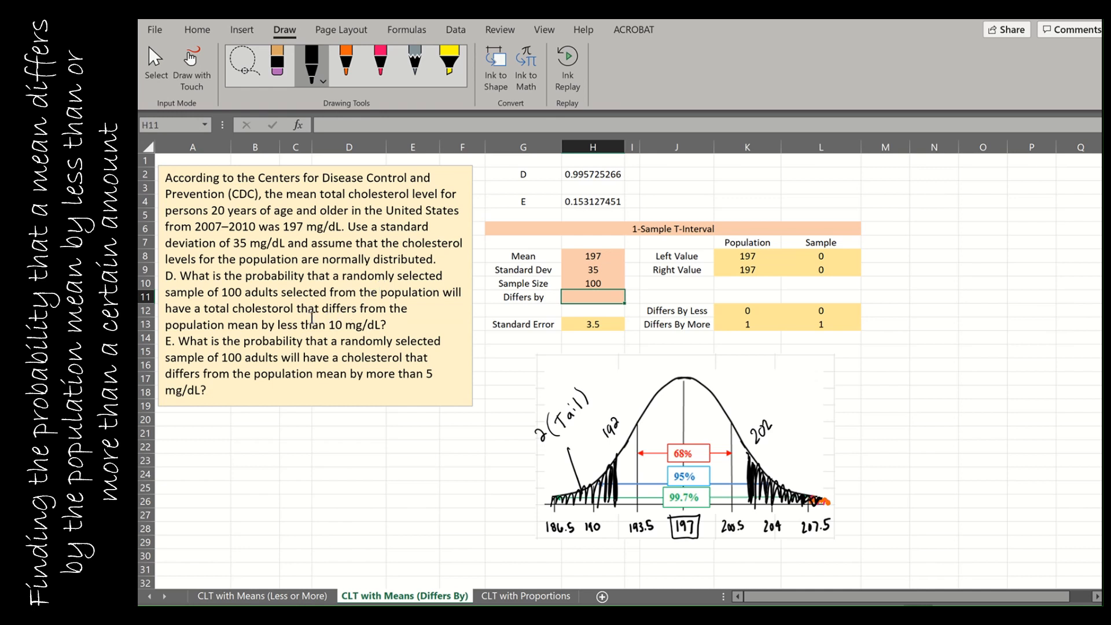
type("10")
key("Return")
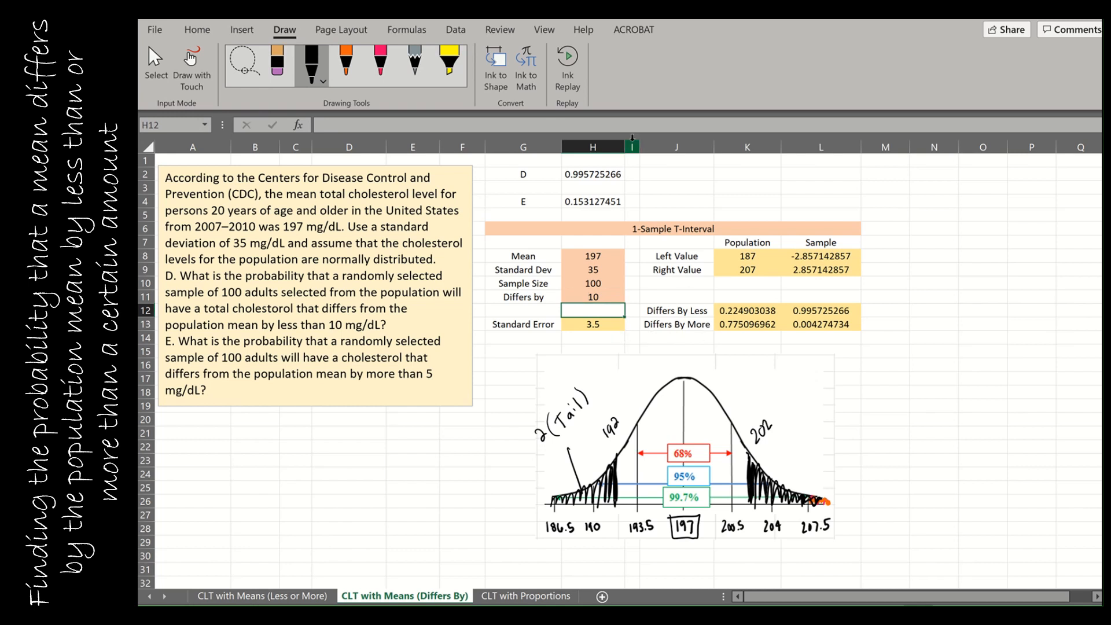
- Review the calculator's left and right values and the Differs By Less results for both population and sample
left_click(760, 256)
key("Down")
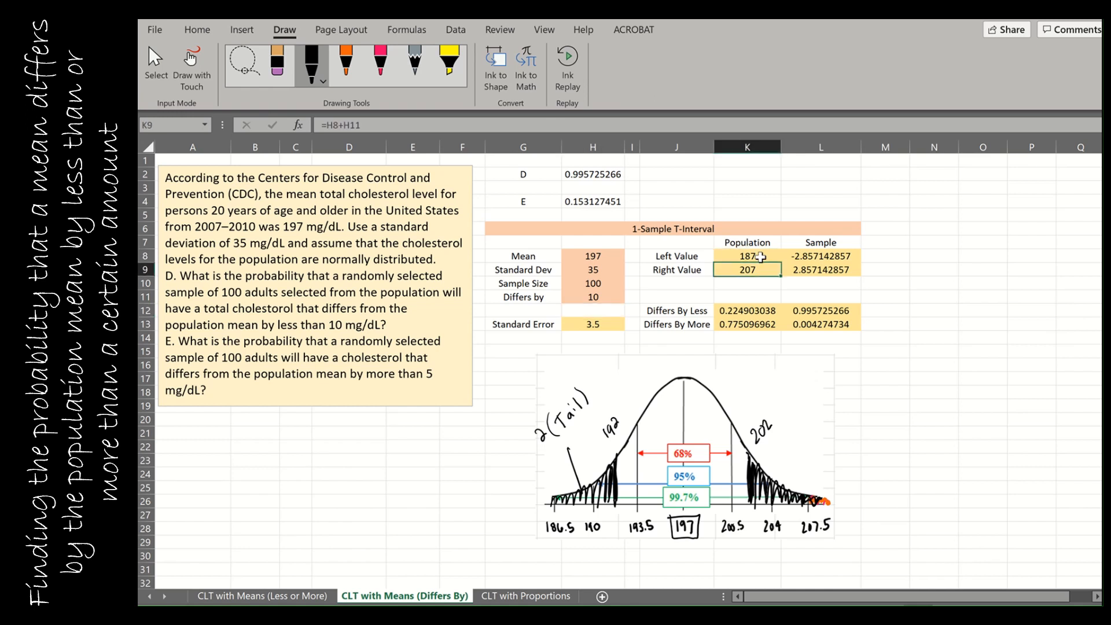
key("Right")
key("Up")
key("Down")
key("Up")
key("Down")
key("Down")
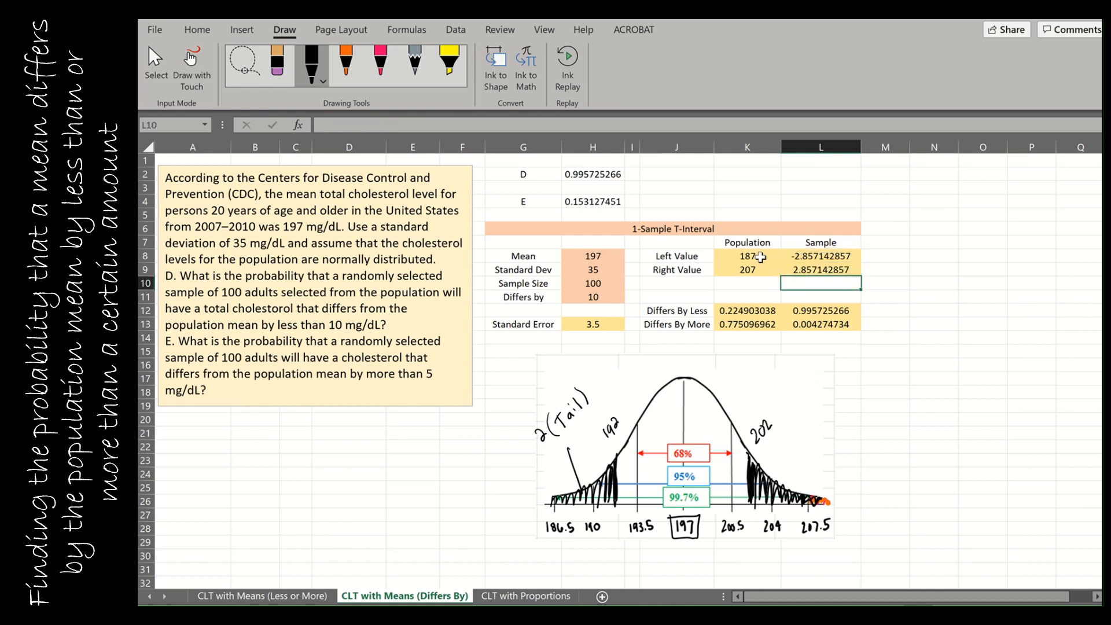
key("Down")
key("Down")
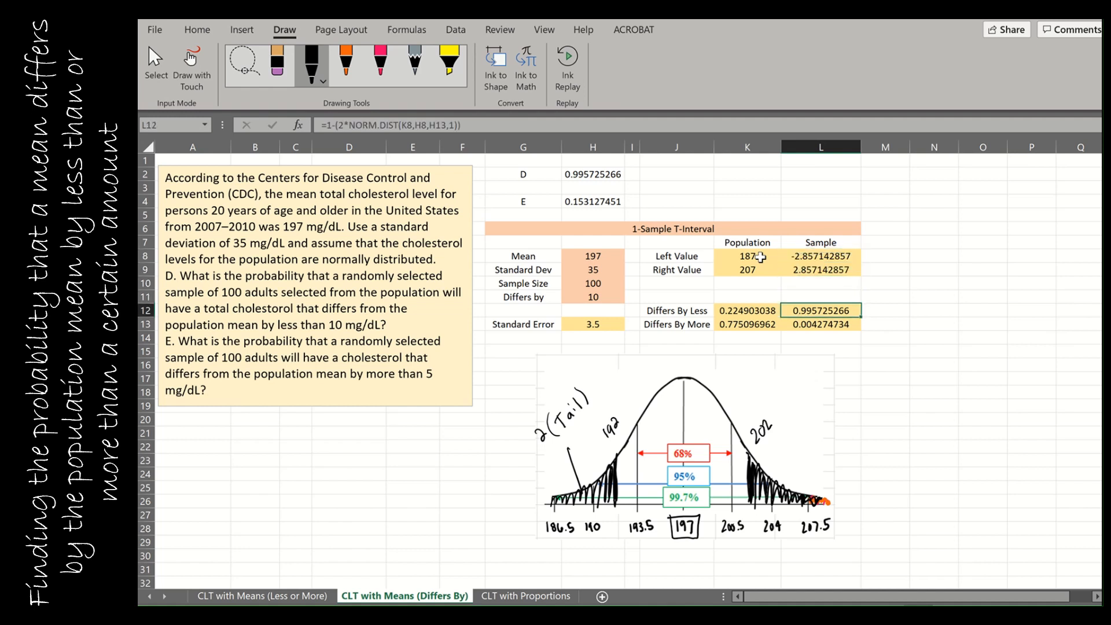
key("Left")
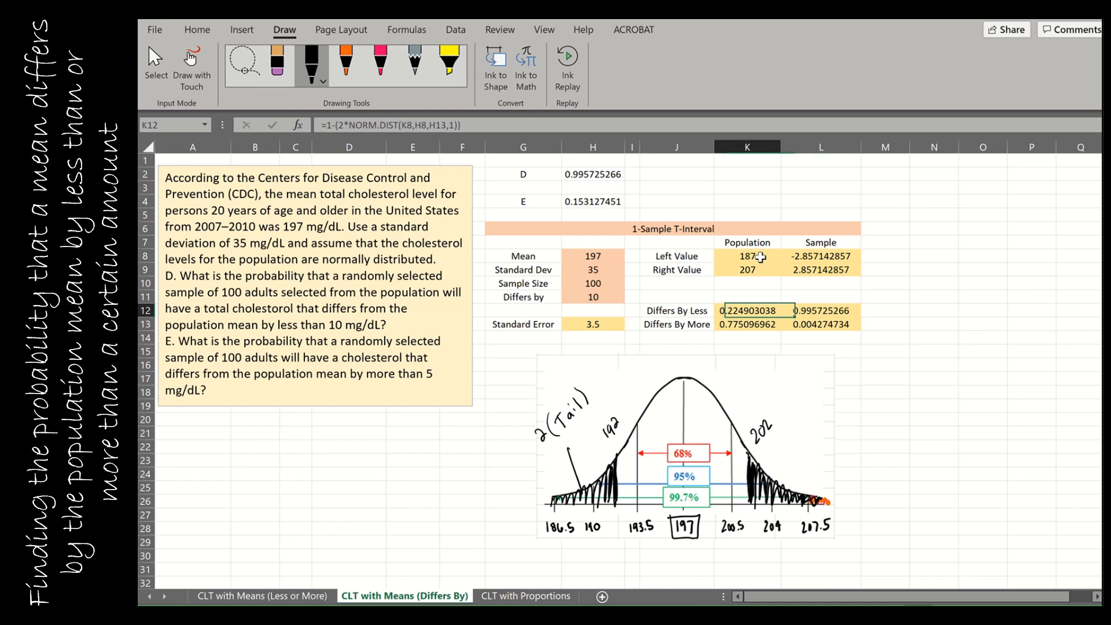
key("Right")
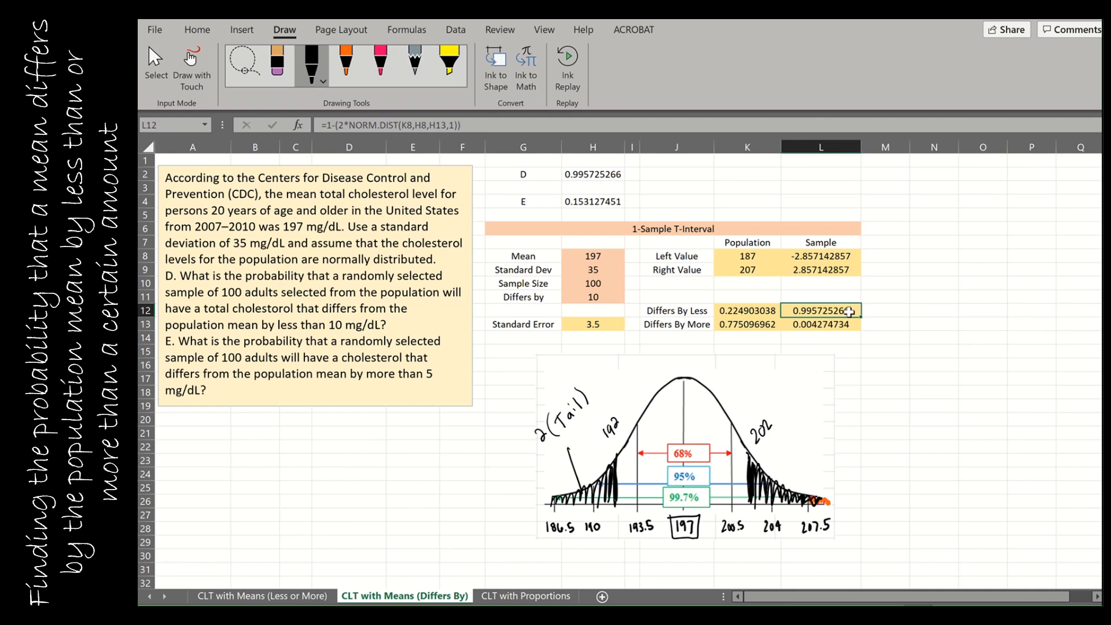
left_click(842, 240)
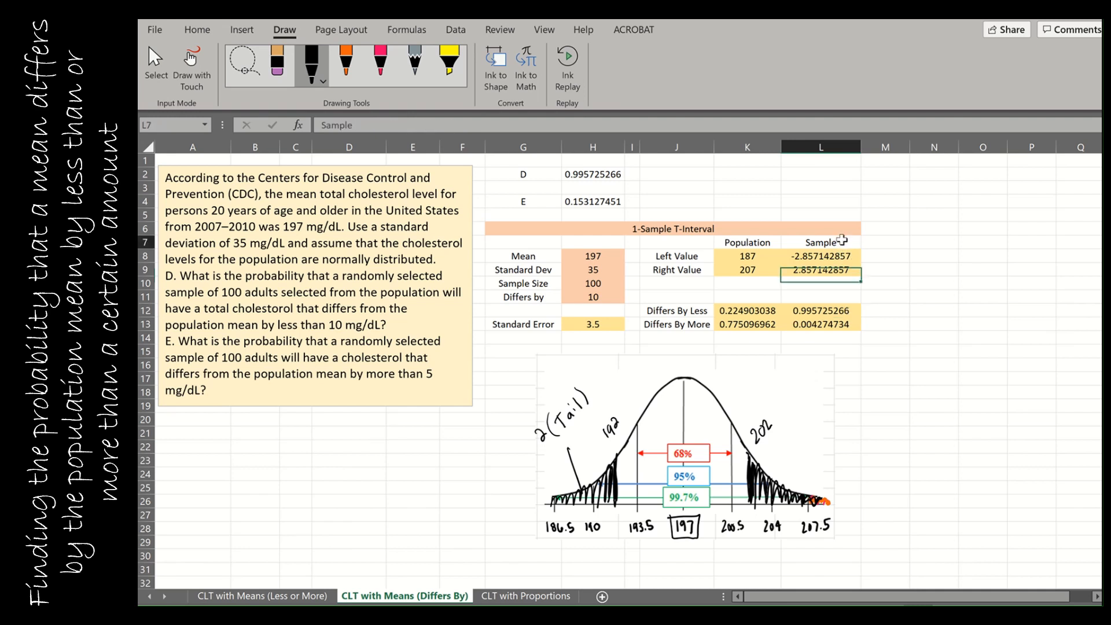
left_click(761, 240)
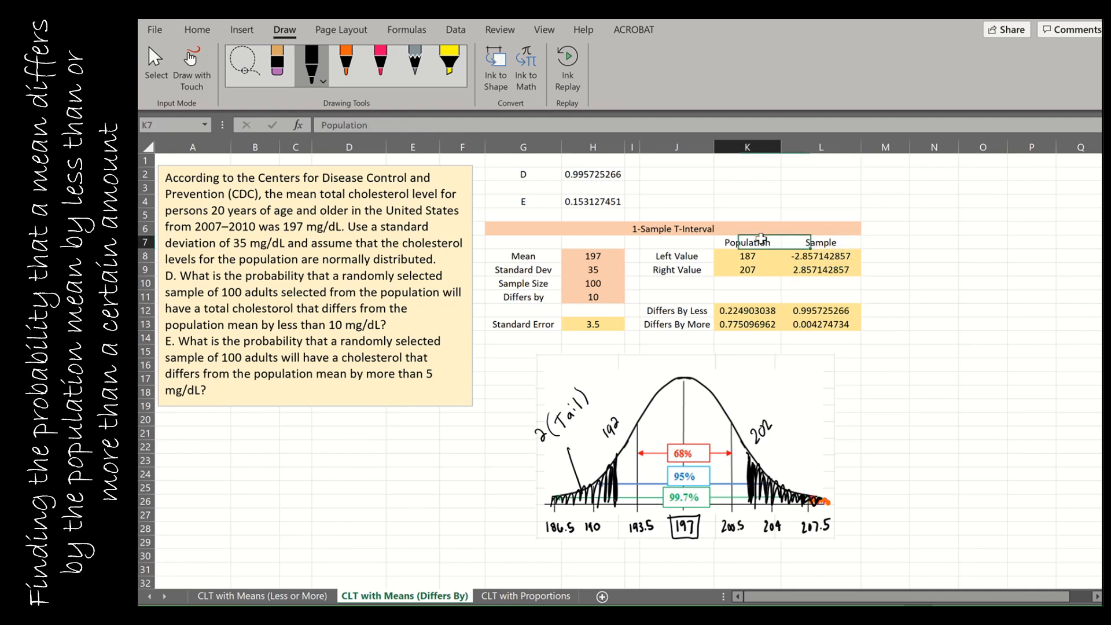
left_click(831, 312)
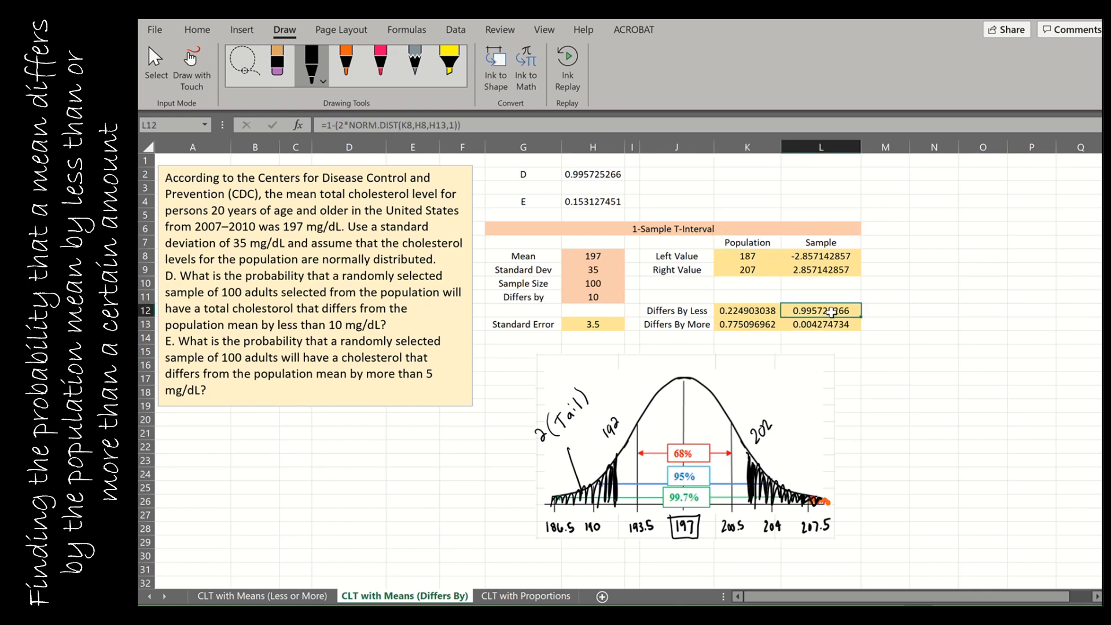
left_click(913, 417)
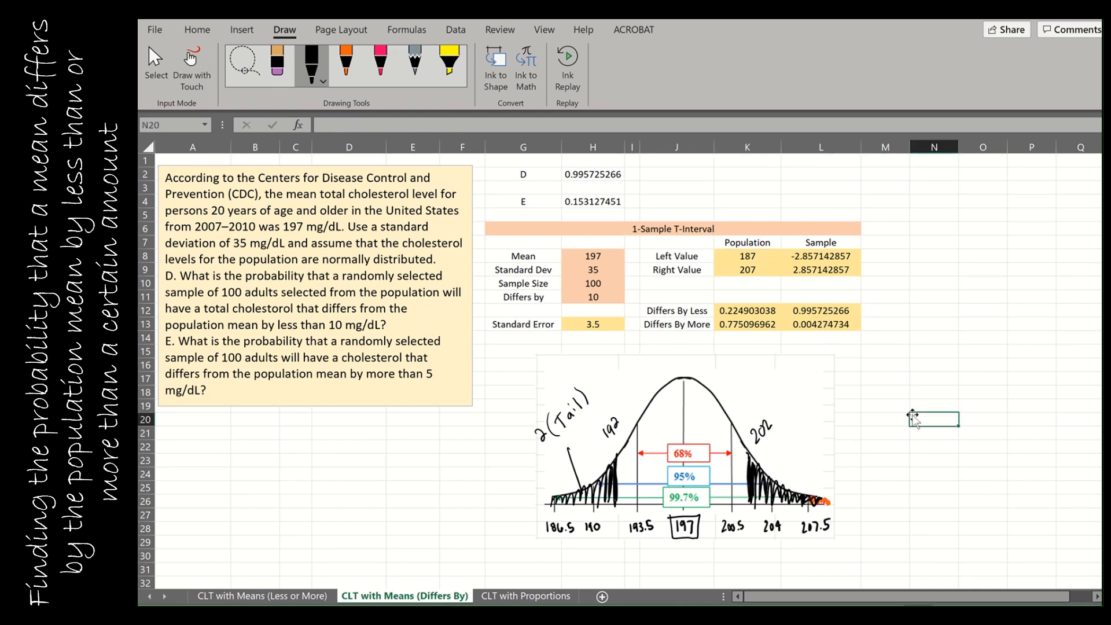
- Inspect how the left and right values and their sample z-scores are calculated from the mean and differs-by inputs
left_click(748, 253)
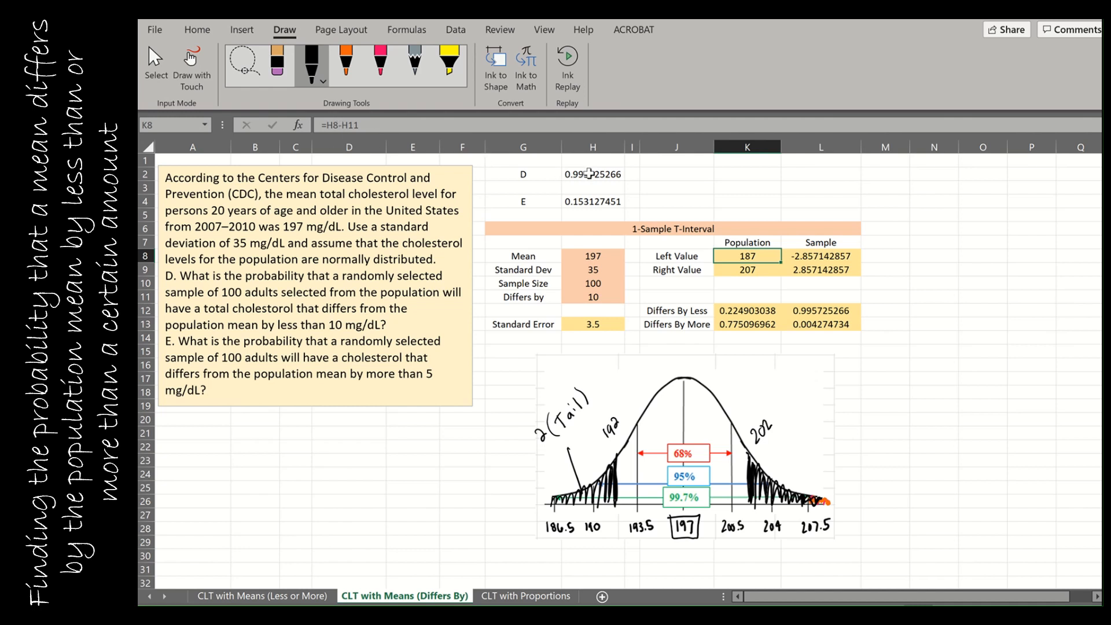
left_click(588, 256)
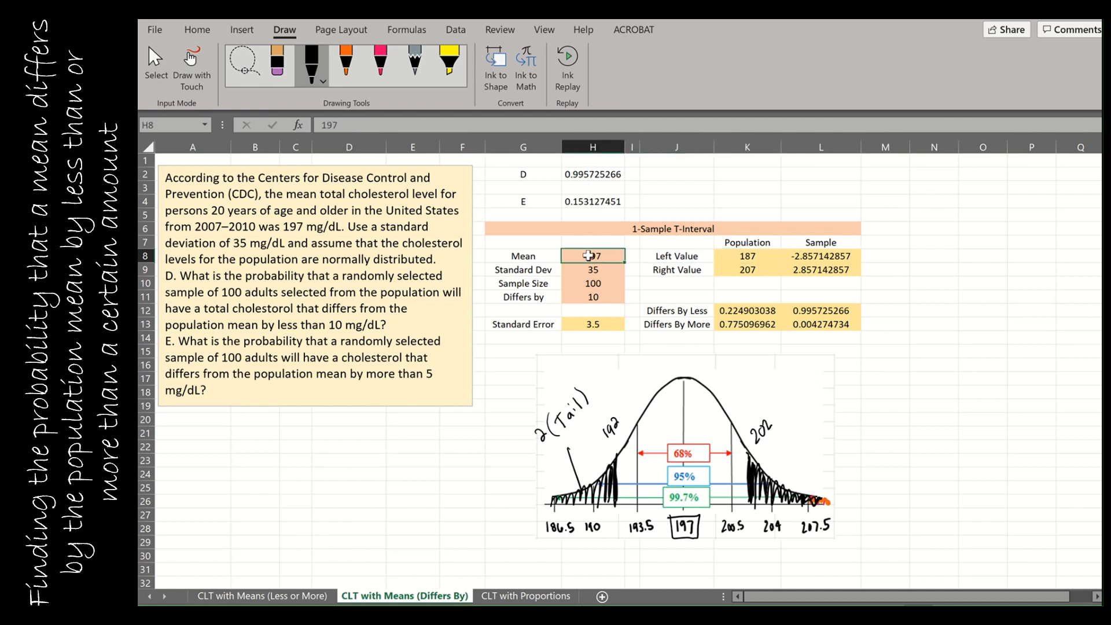
left_click(597, 298)
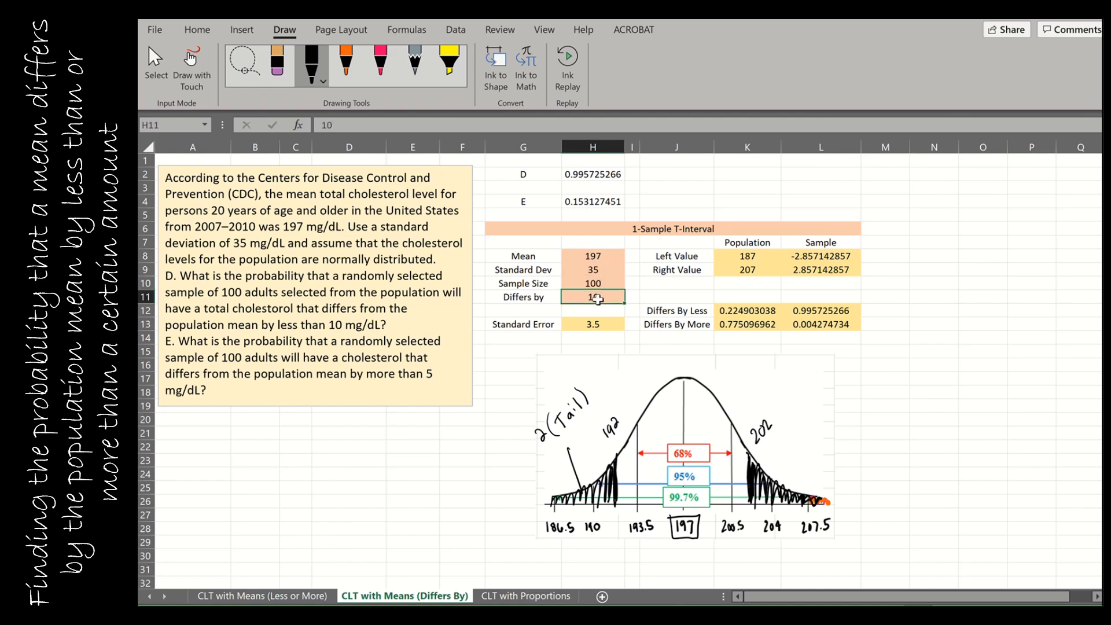
left_click(736, 271)
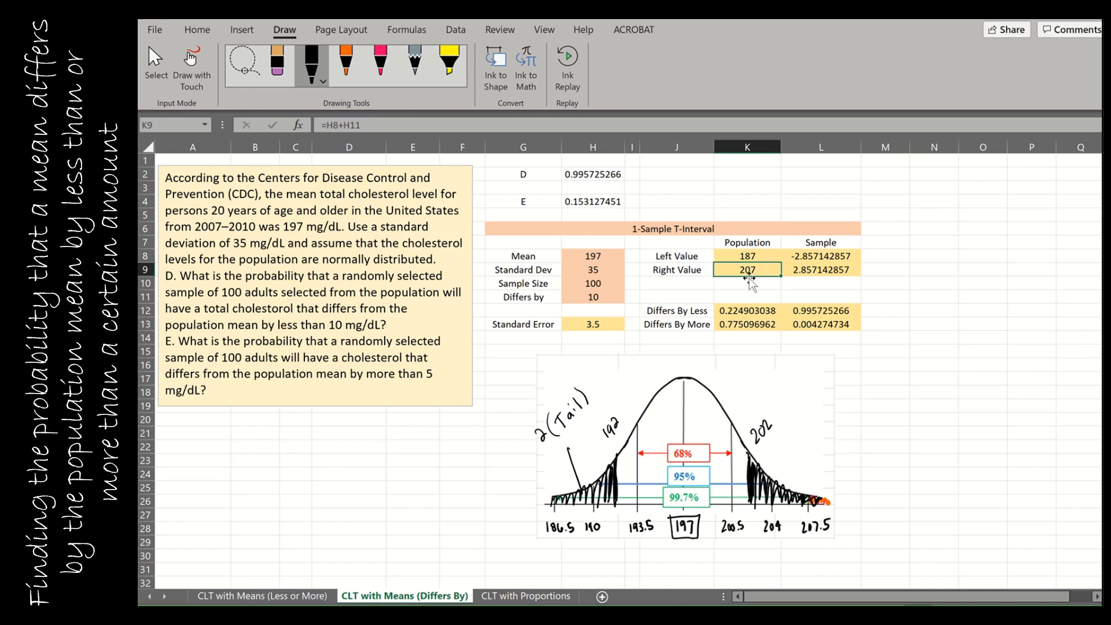
left_click(830, 256)
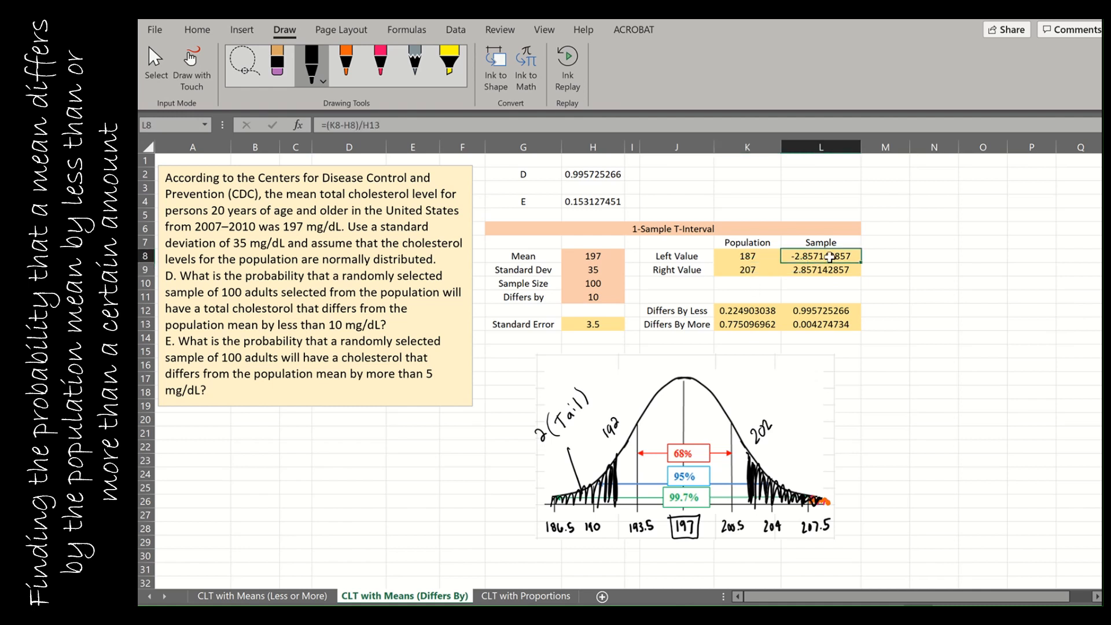
key("Down")
key("Up")
key("Down")
key("Up")
key("Down")
- Compare the part D formula with the Differs By Less formulas, and inspect the population Differs By More formula
key("Down")
key("Down")
key("Down")
key("Left")
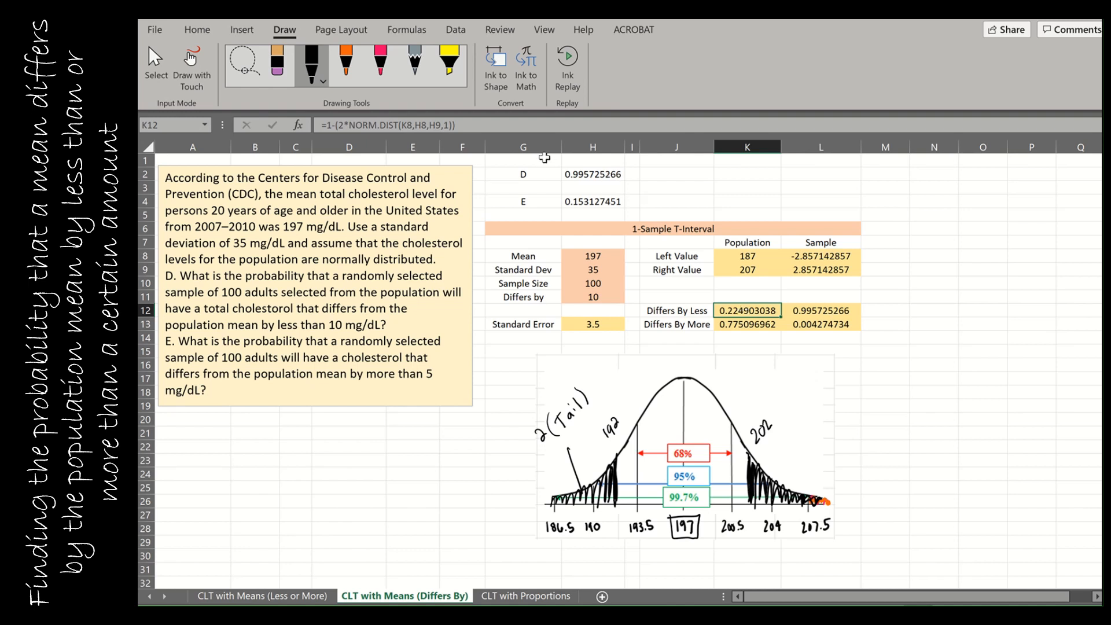
left_click(576, 177)
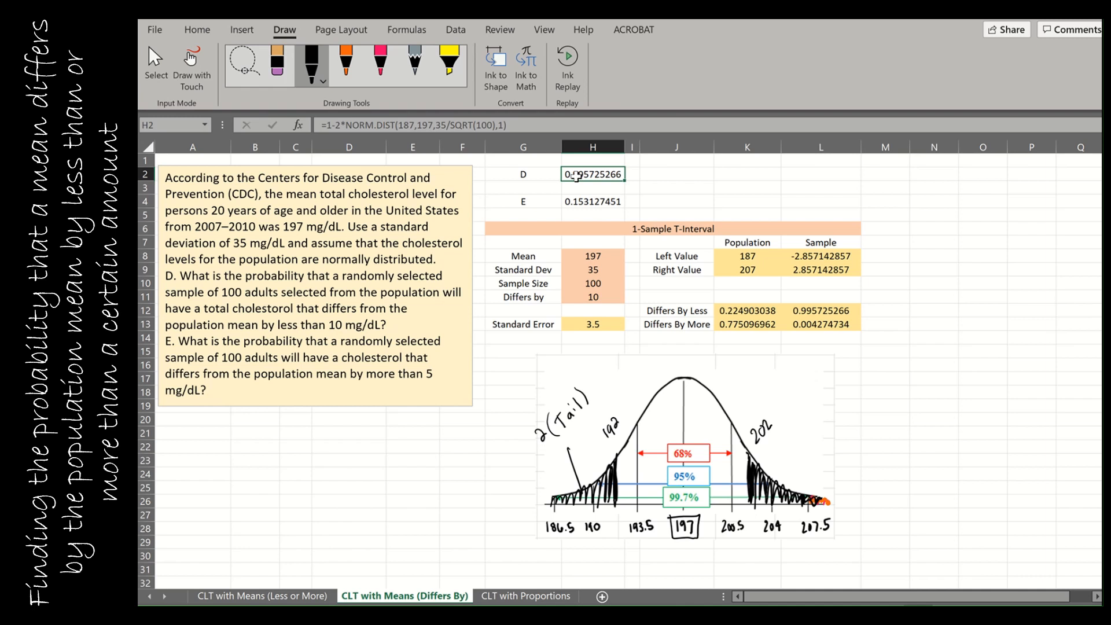
left_click(749, 311)
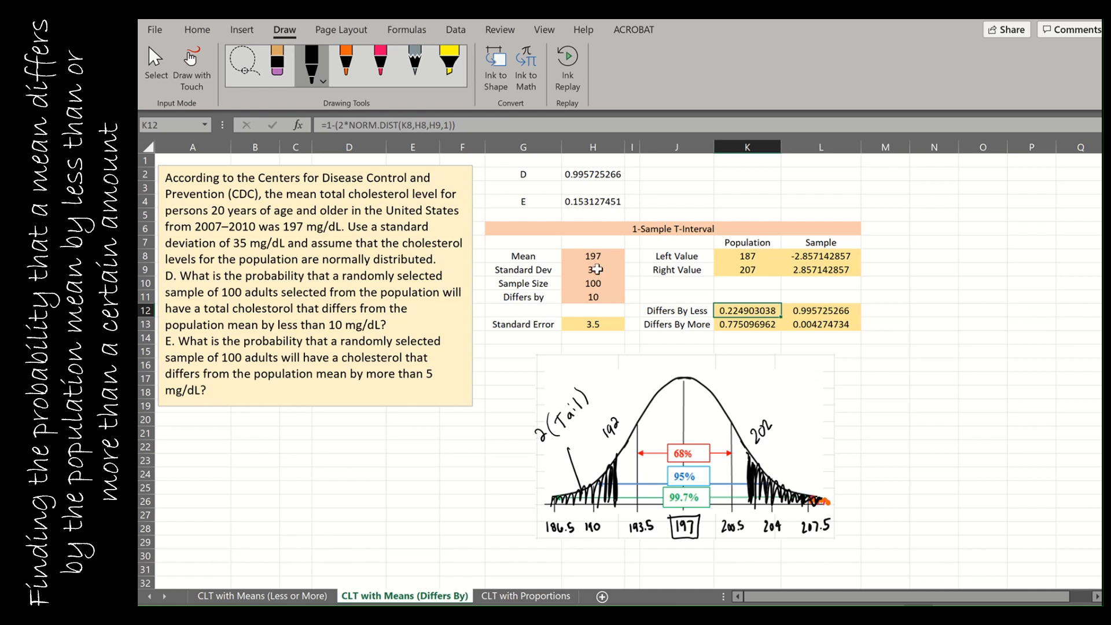
left_click(803, 311)
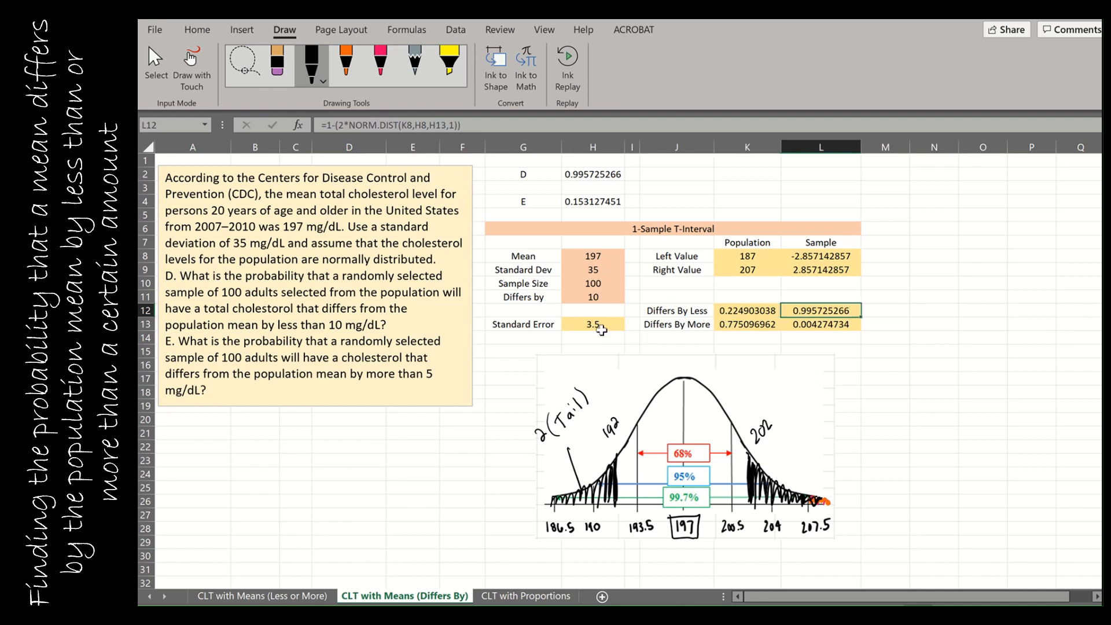
left_click(740, 328)
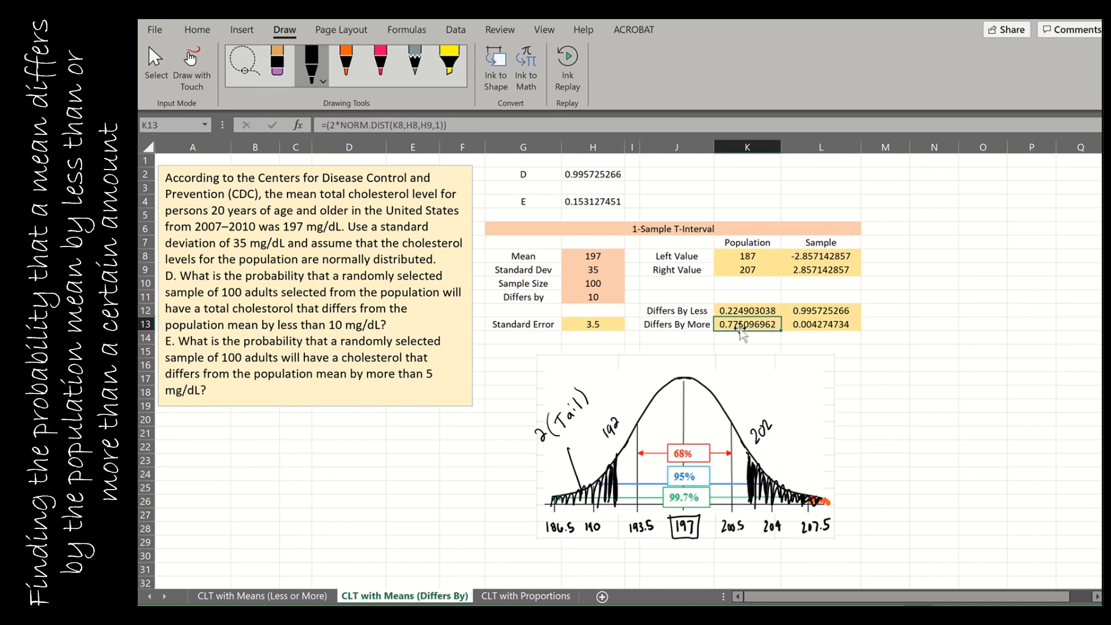
- Set the Differs by value to 5 and check the part E answer against the sample Differs By More result
left_click(595, 295)
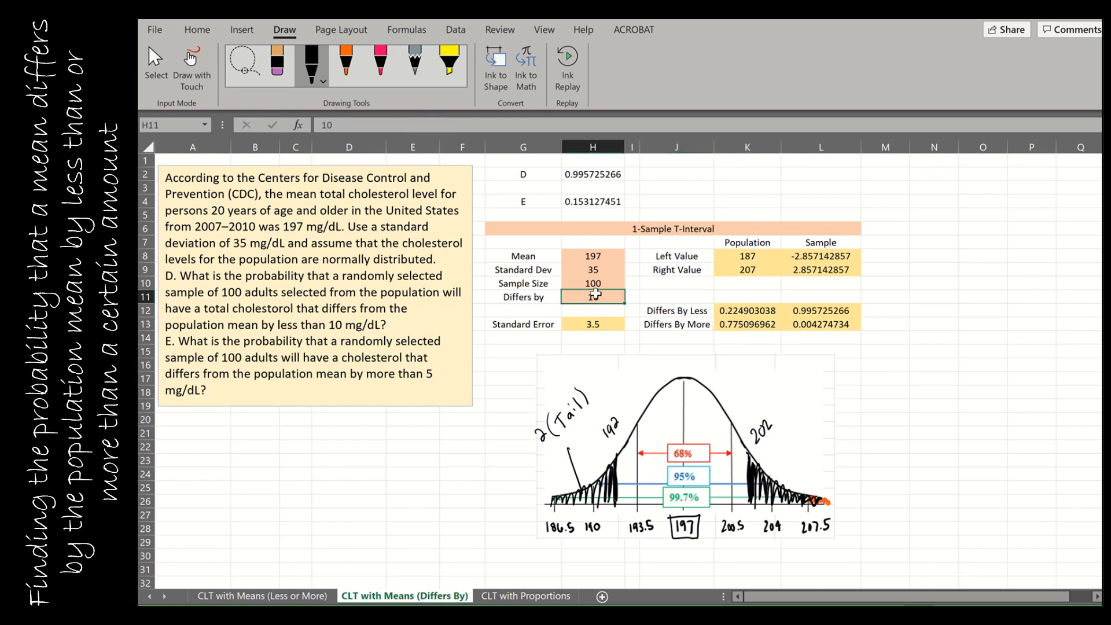
type("5")
key("Return")
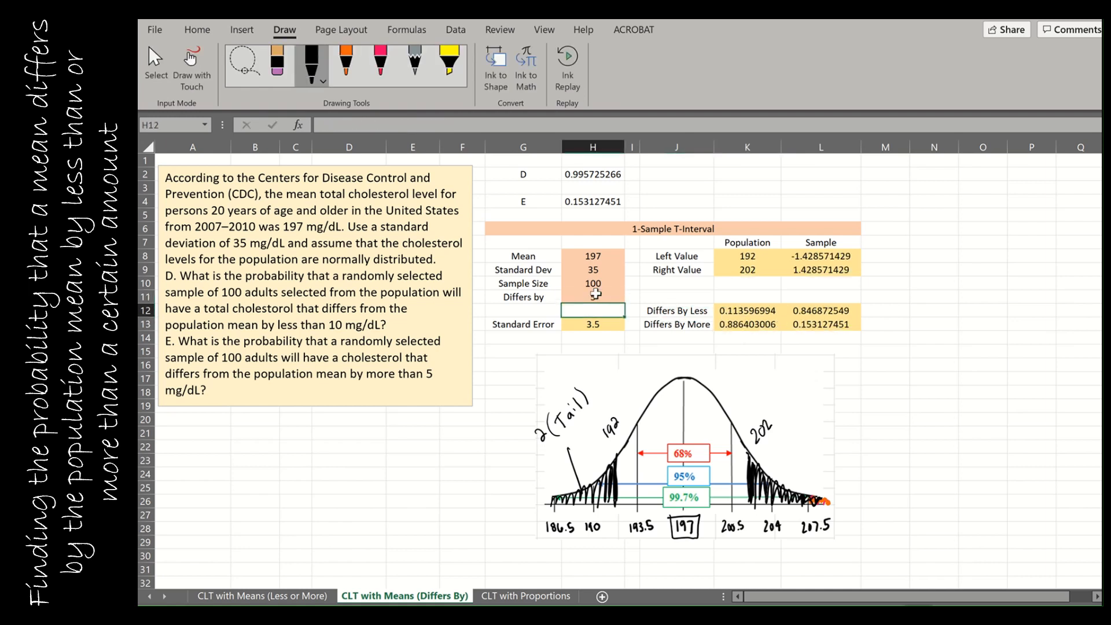
left_click(595, 202)
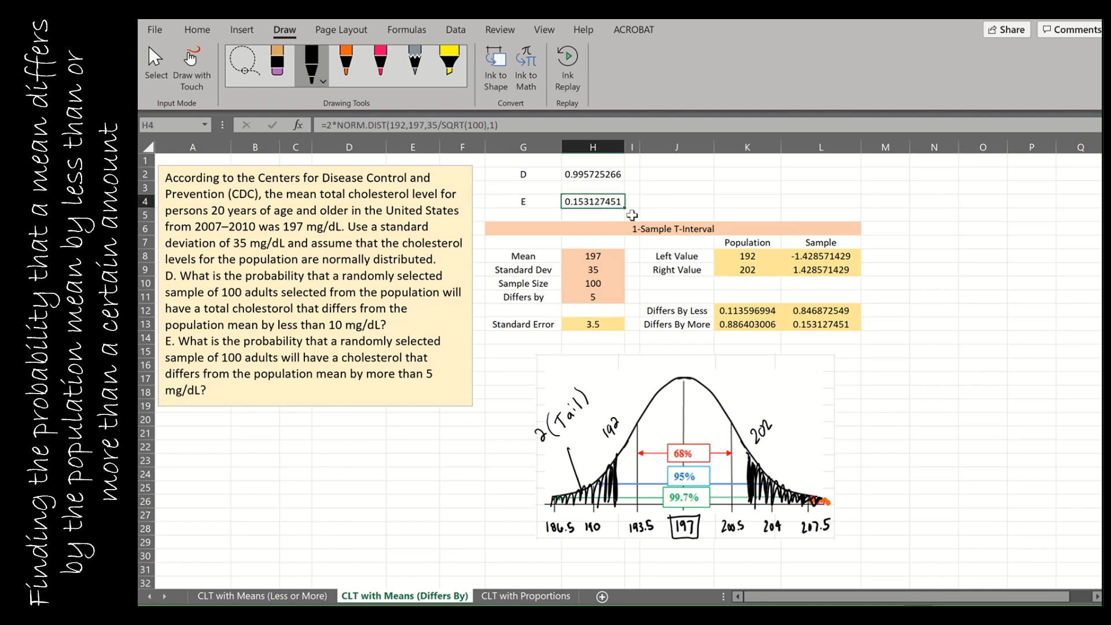
left_click(828, 322)
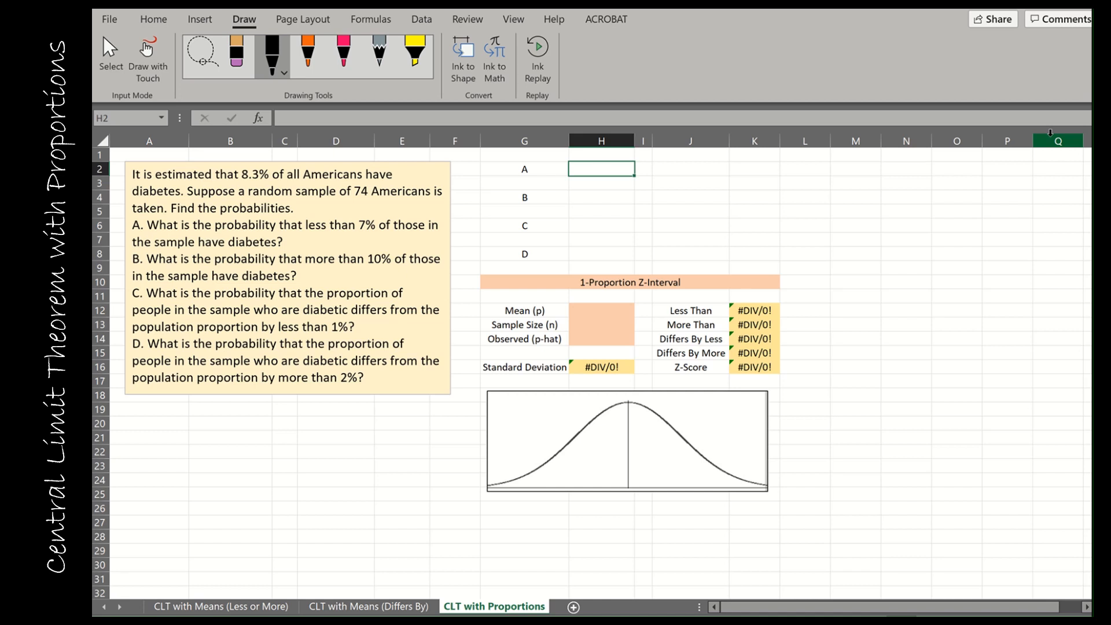
- Handwrite μ = p = 0.083 in black ink below the diabetes problem, and undo the pen marks made around 8.3% in its text
left_click(270, 65)
left_click(270, 65)
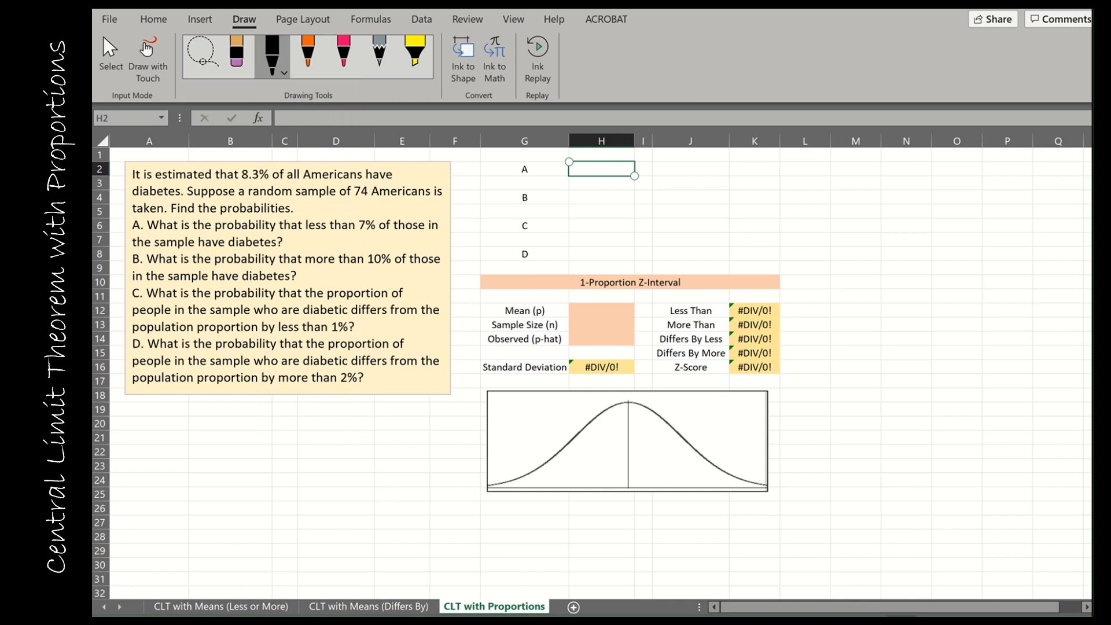
left_click_drag(159, 429, 185, 428)
left_click_drag(226, 420, 229, 431)
mouse_move(264, 162)
left_mouse_down()
mouse_move(231, 165)
mouse_move(257, 185)
mouse_move(267, 162)
left_mouse_up()
mouse_move(287, 419)
left_mouse_down()
mouse_move(302, 429)
mouse_move(326, 421)
mouse_move(322, 429)
left_mouse_up()
left_click_drag(250, 177, 218, 185)
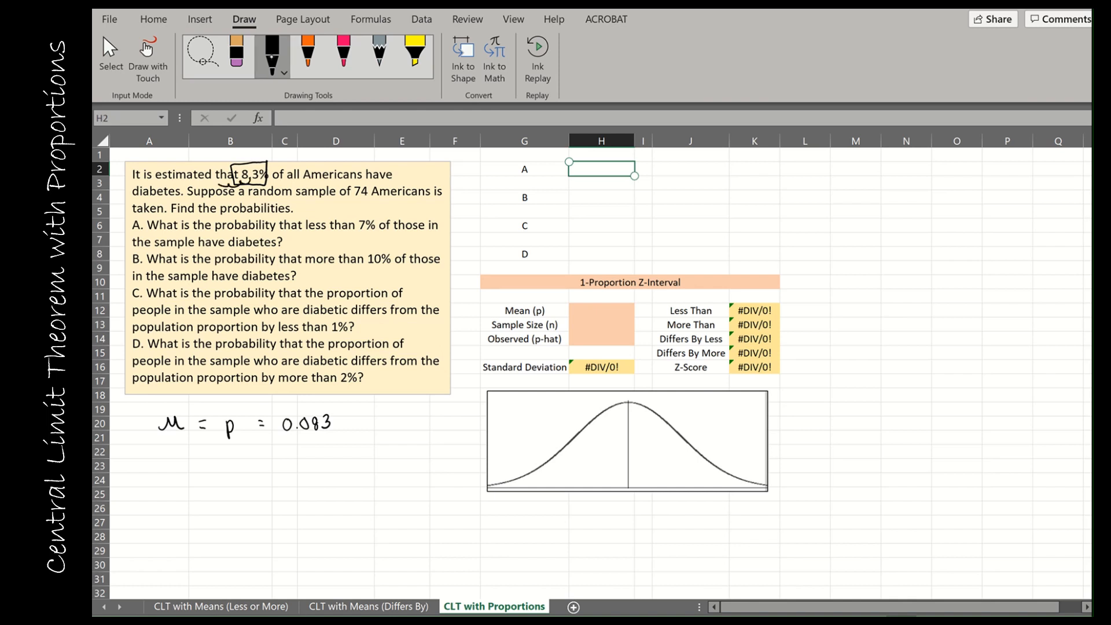
key("ctrl+z")
key("ctrl+z")
- Handwrite the formula σ = √(pq/n) below the mean, underline it twice, and label the bell curve's center 0.083
left_click_drag(169, 457, 168, 465)
mouse_move(213, 486)
left_mouse_down()
mouse_move(209, 450)
mouse_move(256, 446)
left_mouse_up()
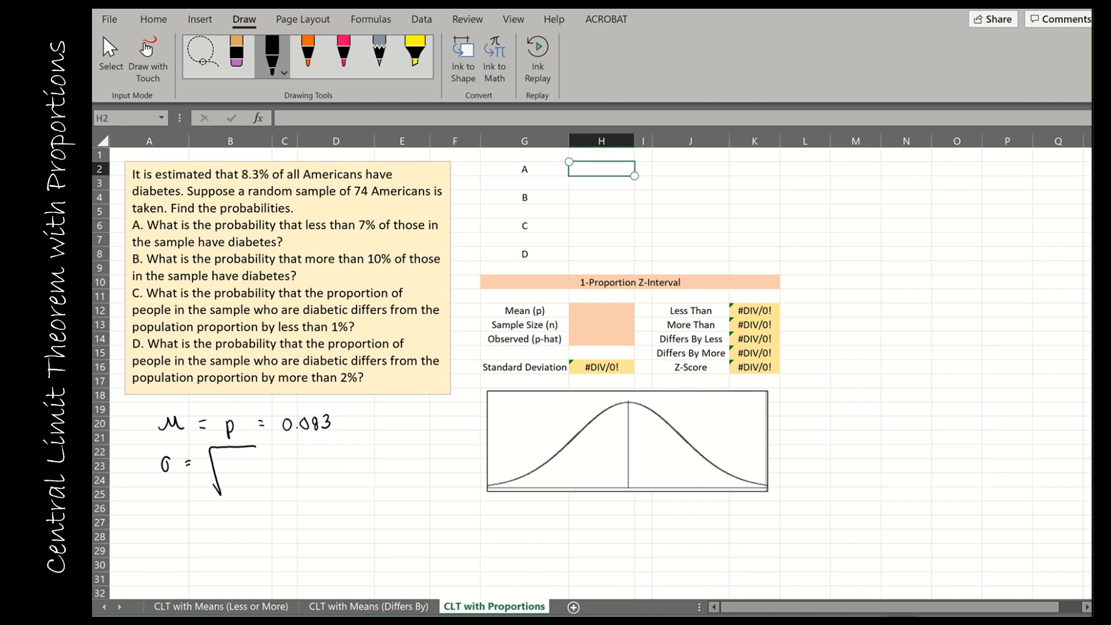
mouse_move(226, 455)
left_mouse_down()
mouse_move(227, 469)
mouse_move(232, 458)
mouse_move(251, 466)
mouse_move(246, 490)
left_mouse_up()
left_click_drag(612, 503, 633, 513)
mouse_move(214, 508)
left_mouse_down()
mouse_move(255, 503)
mouse_move(228, 515)
left_mouse_up()
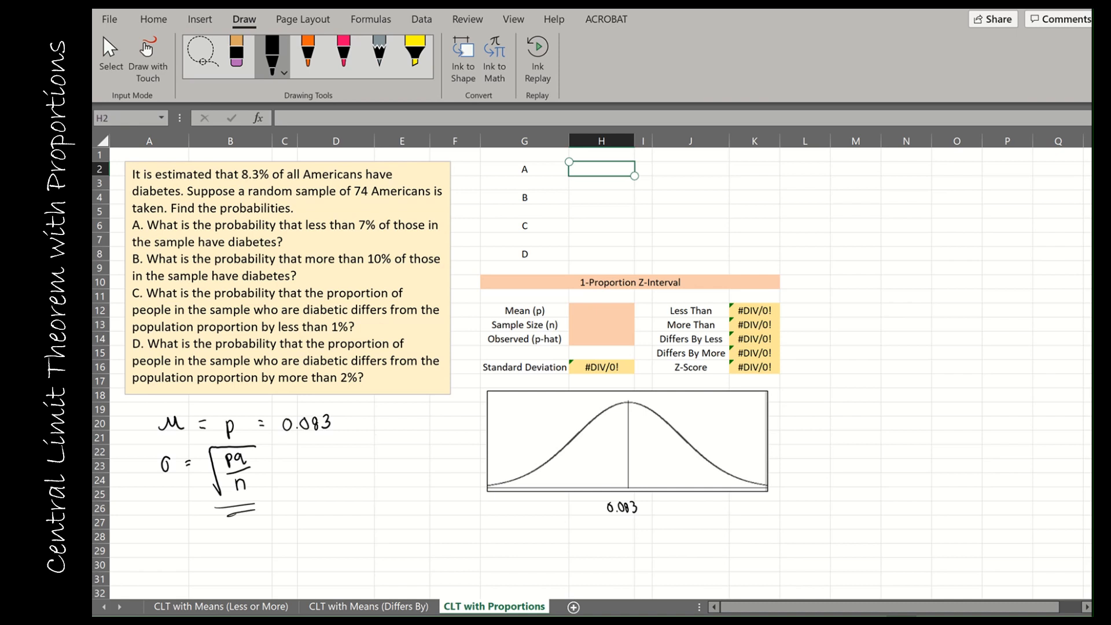
- Draw a vertical line on the lower side of the curve's mean, label it 0.07, and shade the lower tail
left_click_drag(582, 432, 577, 503)
left_click_drag(581, 503, 582, 511)
mouse_move(511, 487)
left_mouse_down()
mouse_move(558, 452)
mouse_move(570, 489)
left_mouse_up()
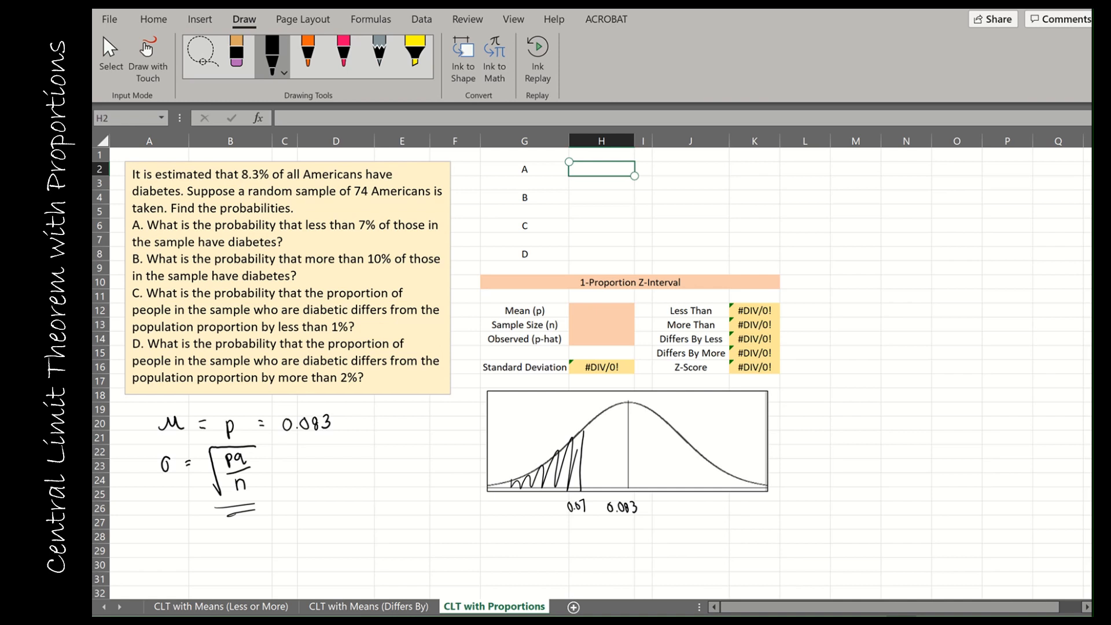
- Start the part A formula in H2 with =norm.dist
left_click(609, 165)
type("=")
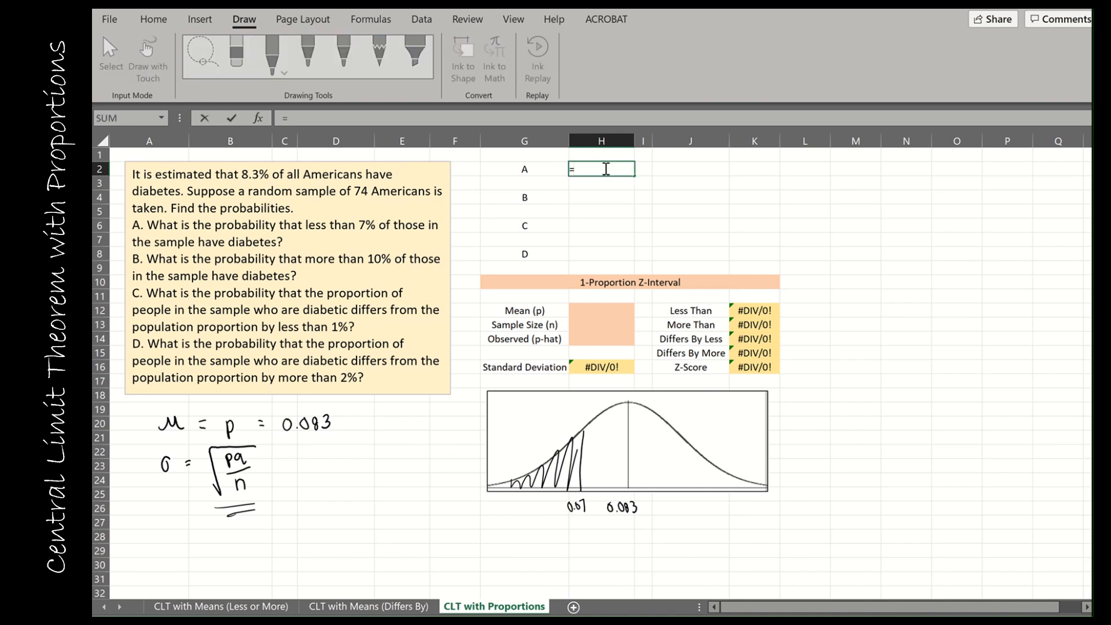
type("norm.dist")
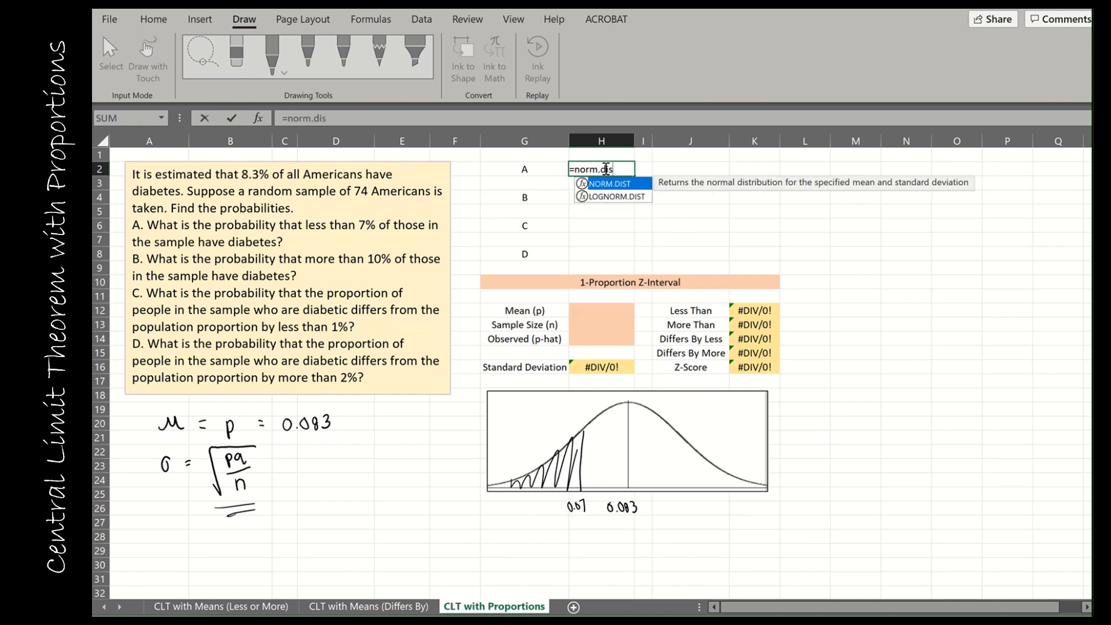